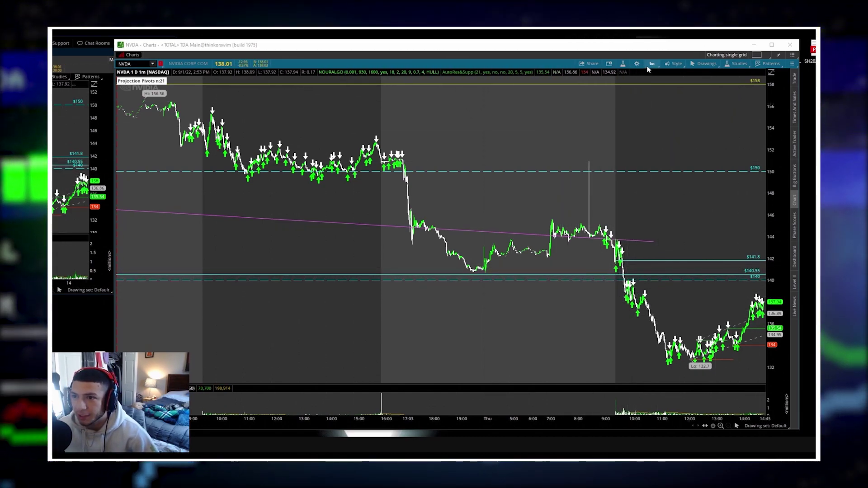
# Step: Show 180 days of 4-hour NVDA bars and zoom into early July through September 1
pyautogui.click(652, 63)
pyautogui.click(649, 136)
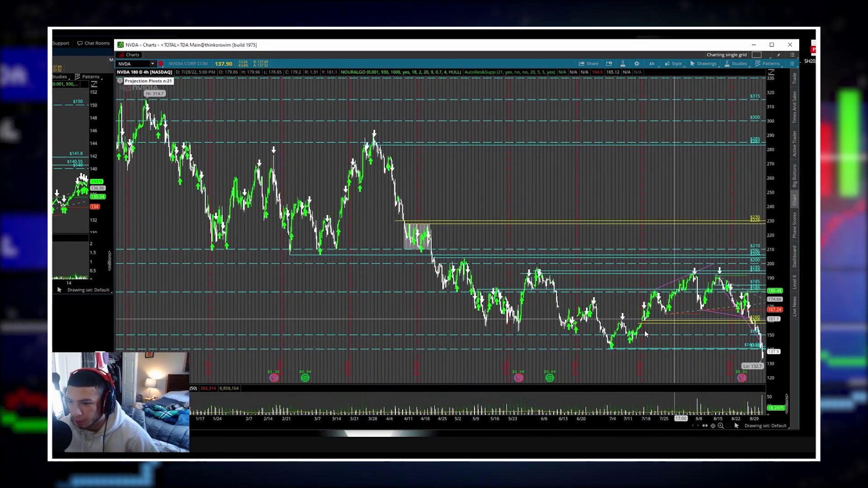
pyautogui.moveTo(807, 354); pyautogui.dragTo(807, 354)
pyautogui.moveTo(178, 312); pyautogui.dragTo(264, 312)
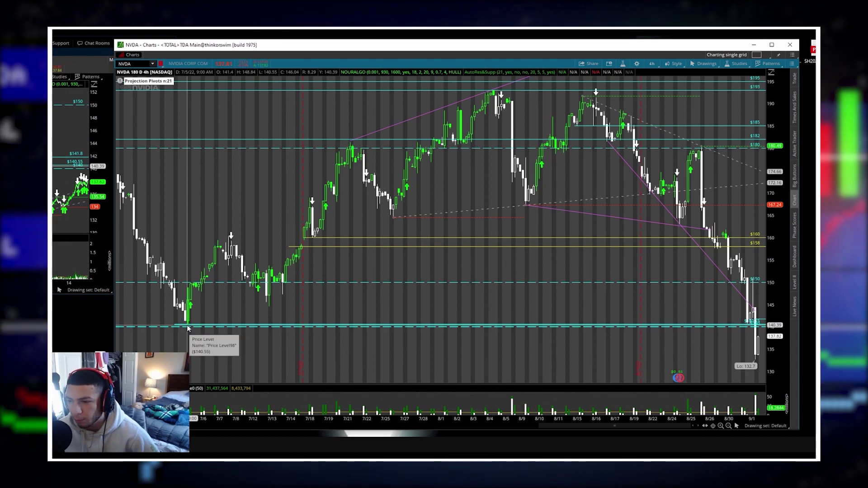
pyautogui.scroll(3, 759, 353)
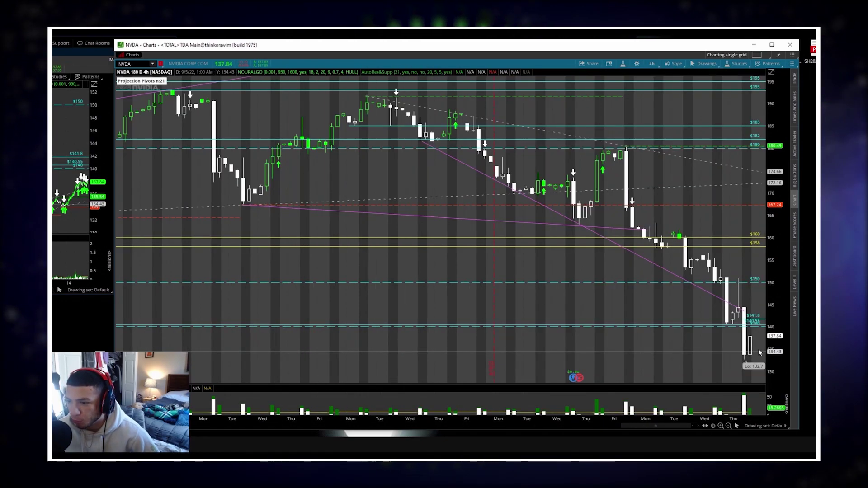
pyautogui.scroll(3, 554, 321)
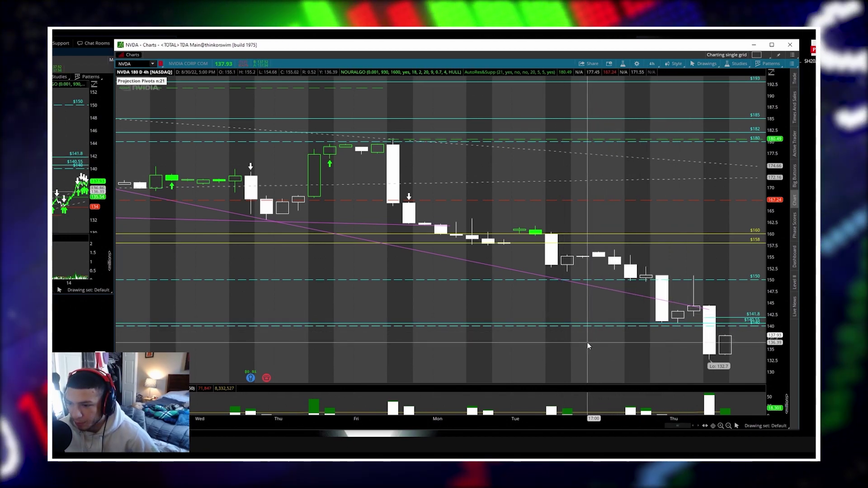
pyautogui.scroll(-3, 587, 342)
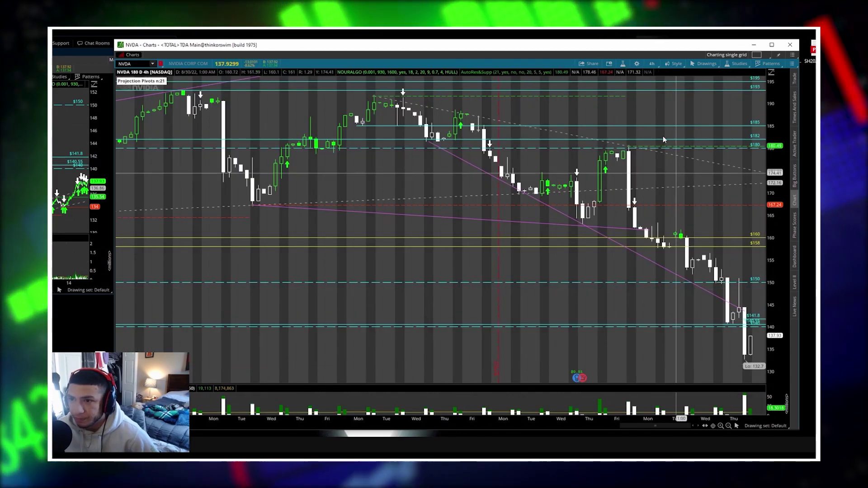
pyautogui.click(651, 63)
# Step: Show one day of 1-minute bars, zoomed and panned to cover 8:15 through 10:40
pyautogui.click(635, 107)
pyautogui.scroll(3, 648, 289)
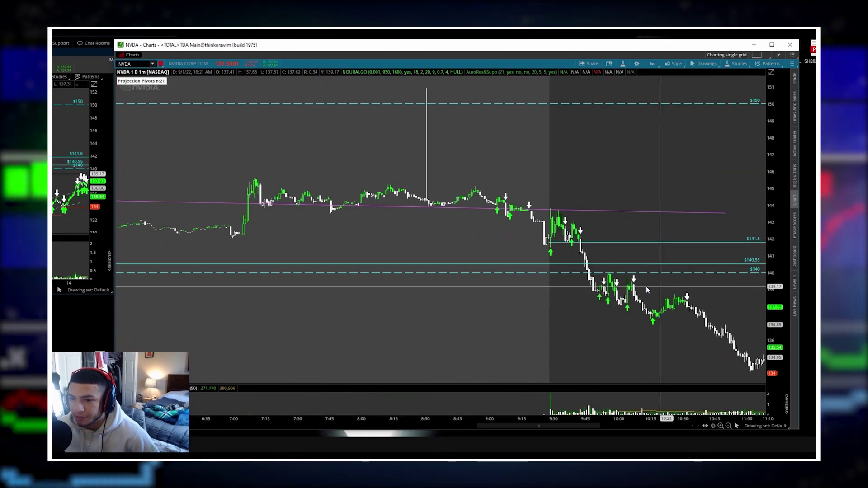
pyautogui.scroll(3, 532, 319)
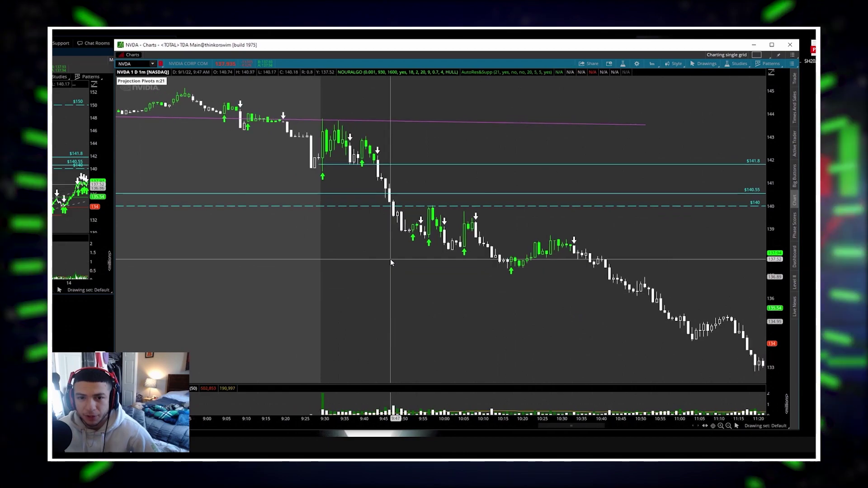
pyautogui.moveTo(439, 293); pyautogui.dragTo(514, 295)
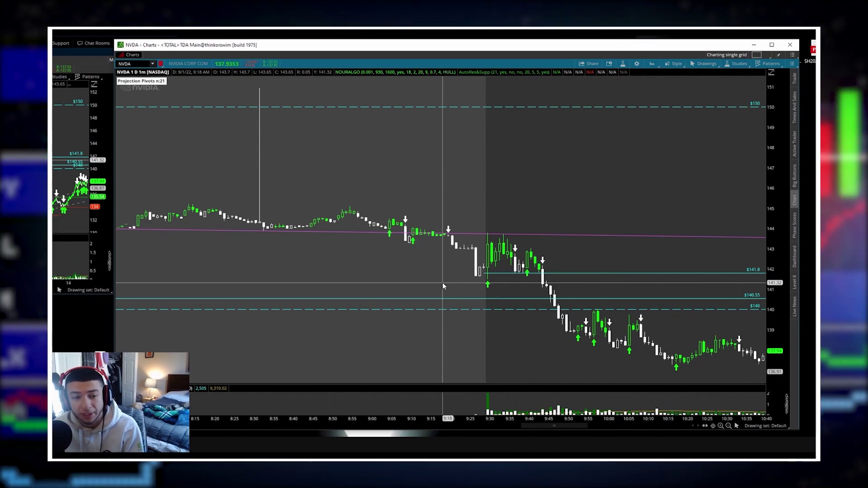
# Step: Zoom the NVDA chart in the trading workspace with level II, time and sales, and BookTrader
pyautogui.scroll(3, 596, 301)
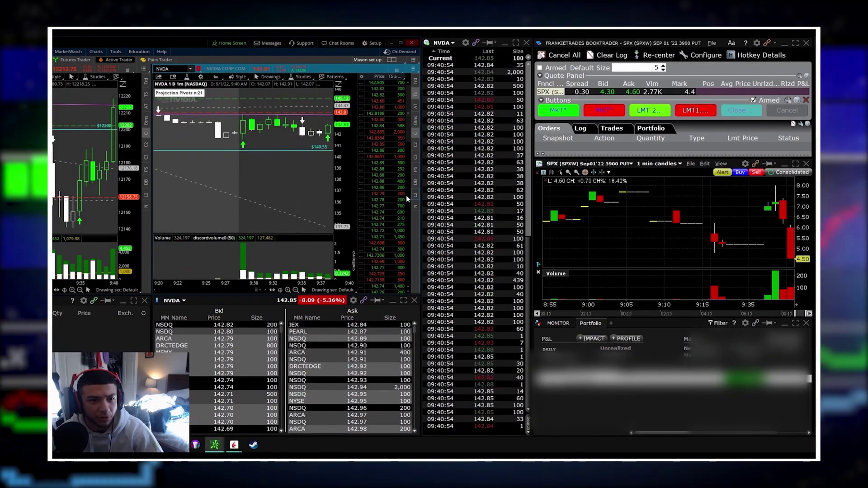
# Step: Zoom the NVDA chart out to start from 9:05 alongside the Sep 02 '22 140 put
pyautogui.moveTo(267, 286); pyautogui.dragTo(283, 284)
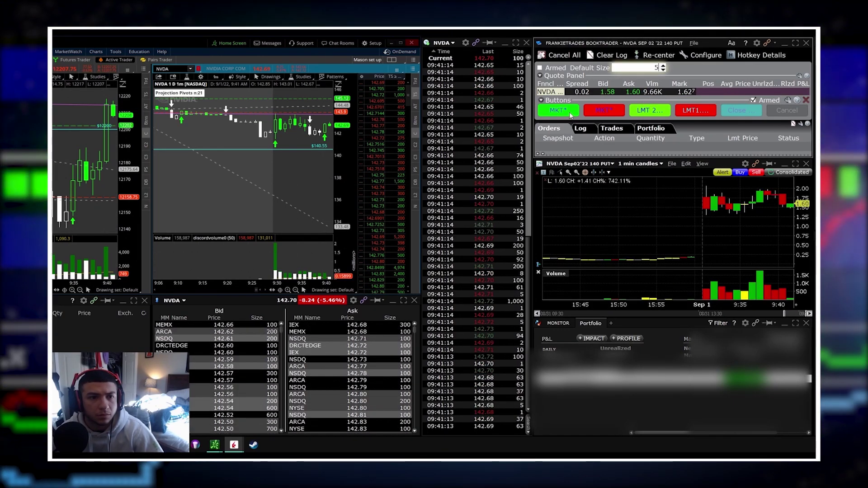
# Step: Create an NVDA alert at or below 141.80 and raise BookTrader's default size to 10
pyautogui.rightClick(242, 135)
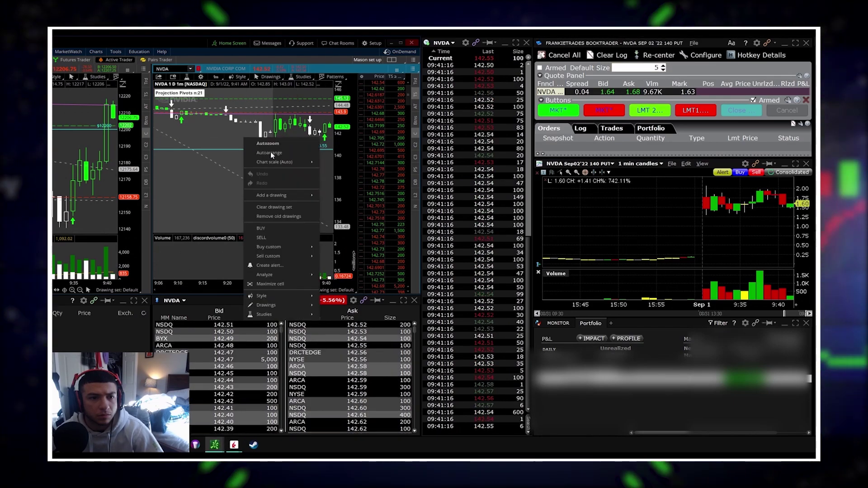
pyautogui.click(264, 253)
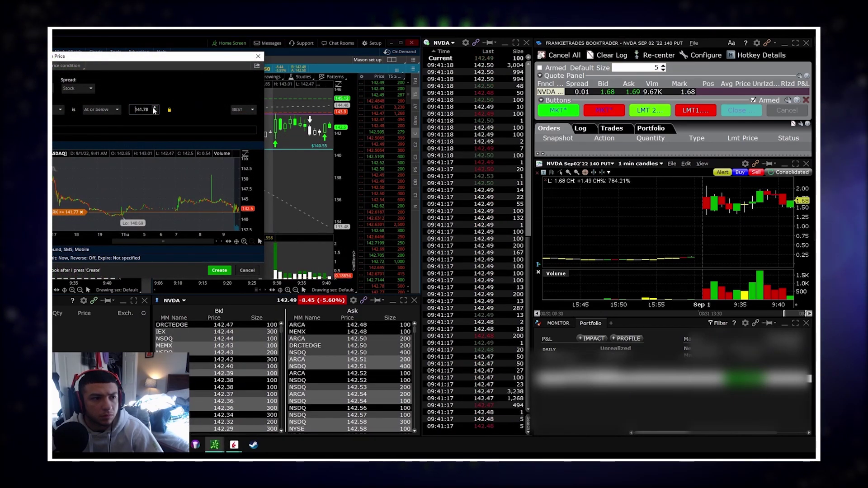
pyautogui.click(154, 108)
pyautogui.click(154, 109)
pyautogui.click(220, 270)
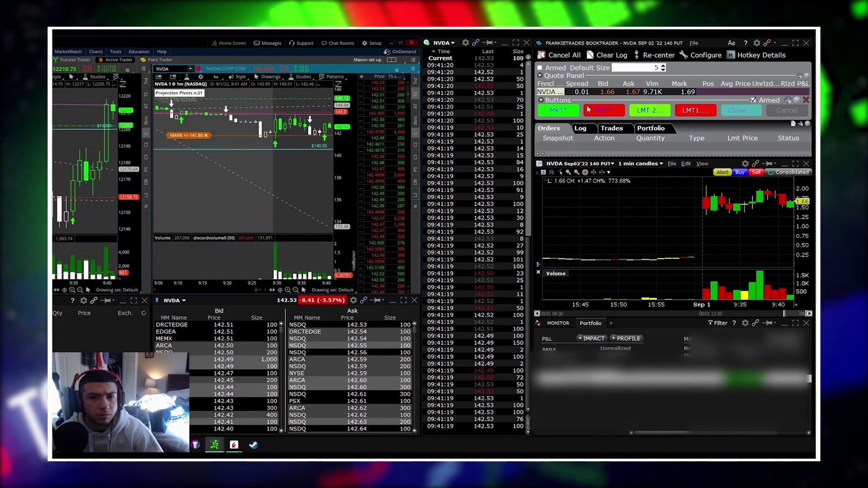
pyautogui.click(663, 66)
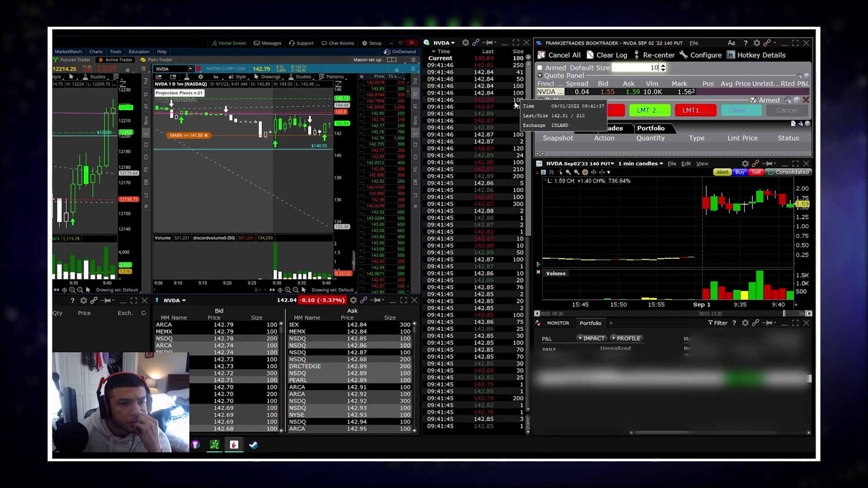
# Step: Add a second NVDA price alert at 141.00, rescale the time axis, and buy 20 puts at market
pyautogui.rightClick(285, 146)
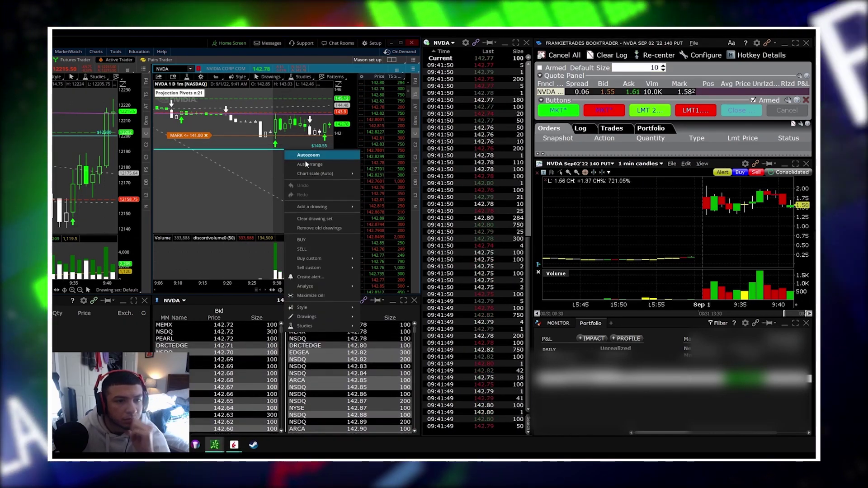
pyautogui.click(291, 219)
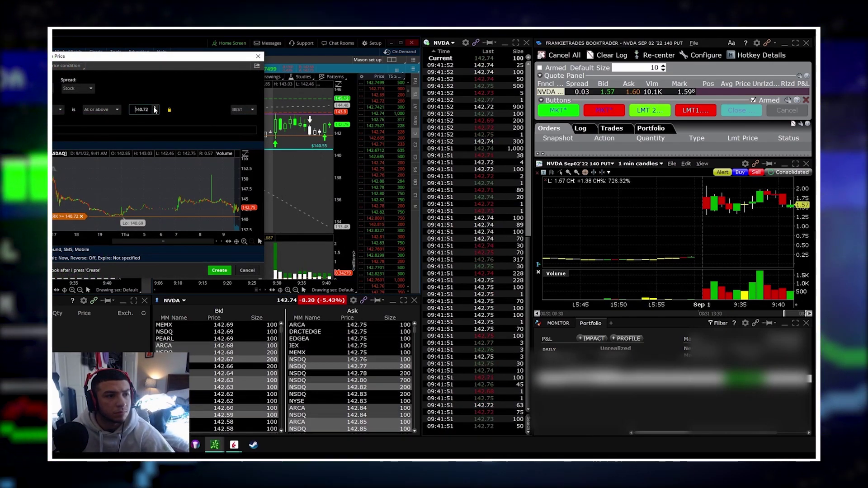
pyautogui.click(155, 107)
pyautogui.click(155, 107)
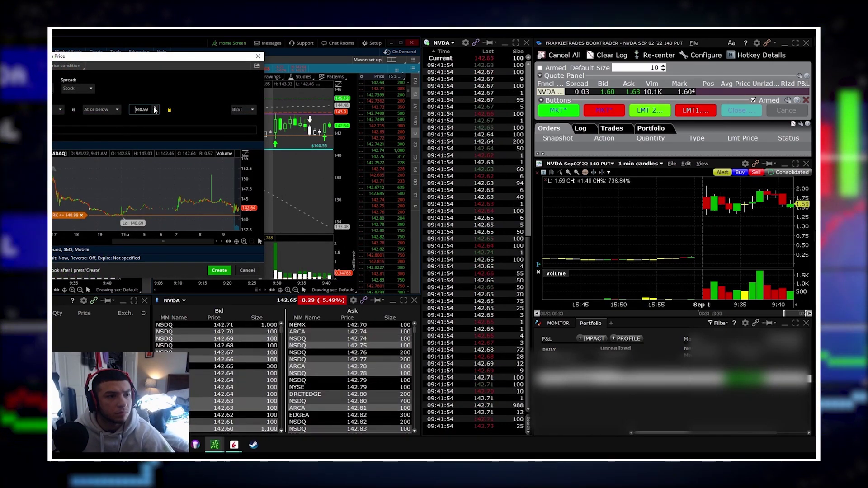
pyautogui.click(219, 270)
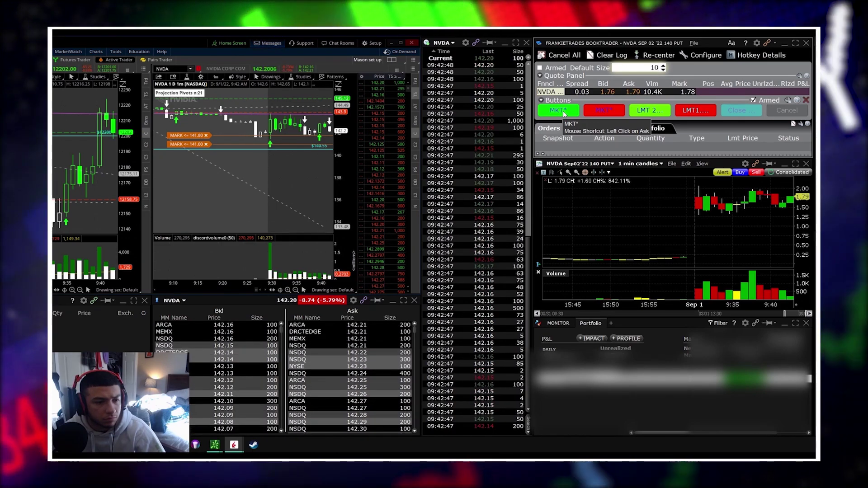
pyautogui.moveTo(281, 283)
pyautogui.mouseDown()
pyautogui.moveTo(299, 283)
pyautogui.moveTo(292, 283)
pyautogui.mouseUp()
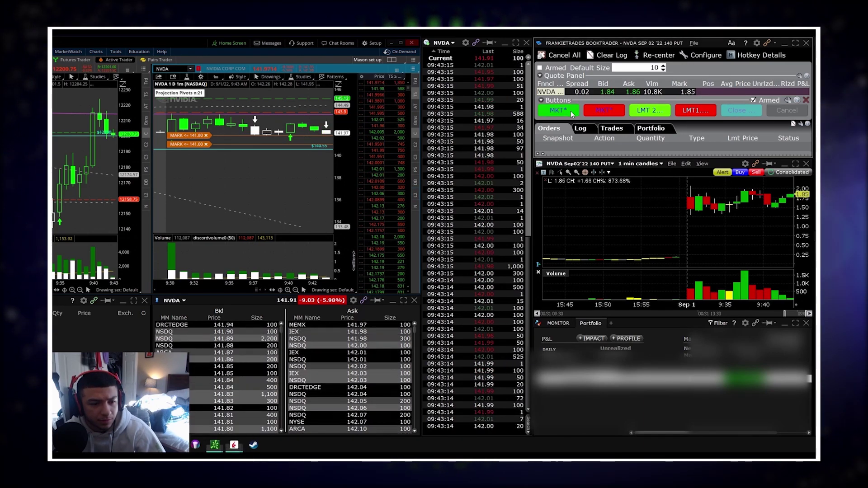
pyautogui.doubleClick(572, 114)
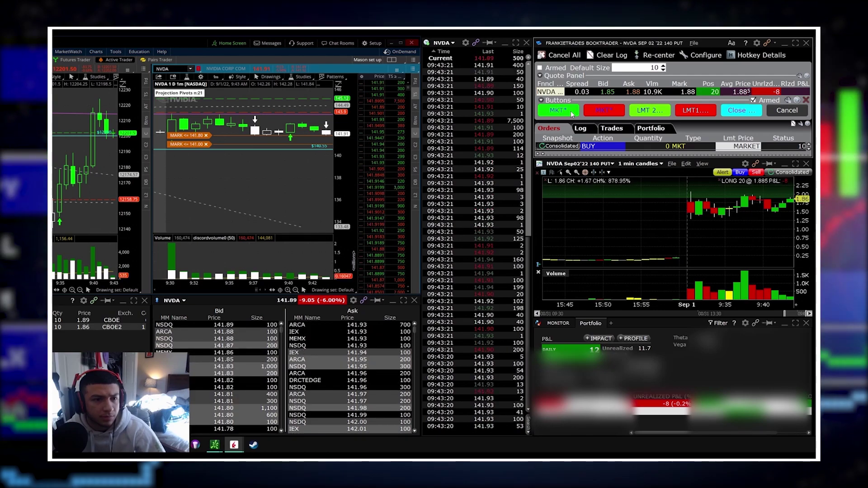
# Step: Show more bars on the NVDA chart and raise the default order size to 20
pyautogui.moveTo(256, 283); pyautogui.dragTo(264, 283)
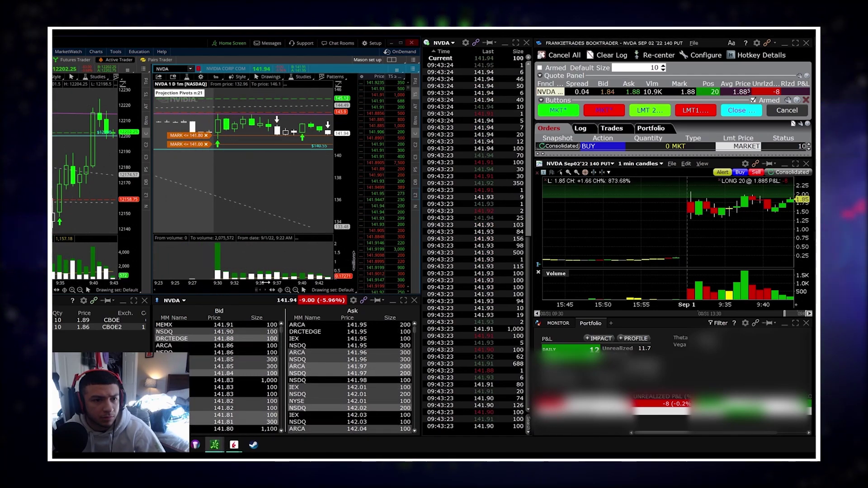
pyautogui.click(663, 65)
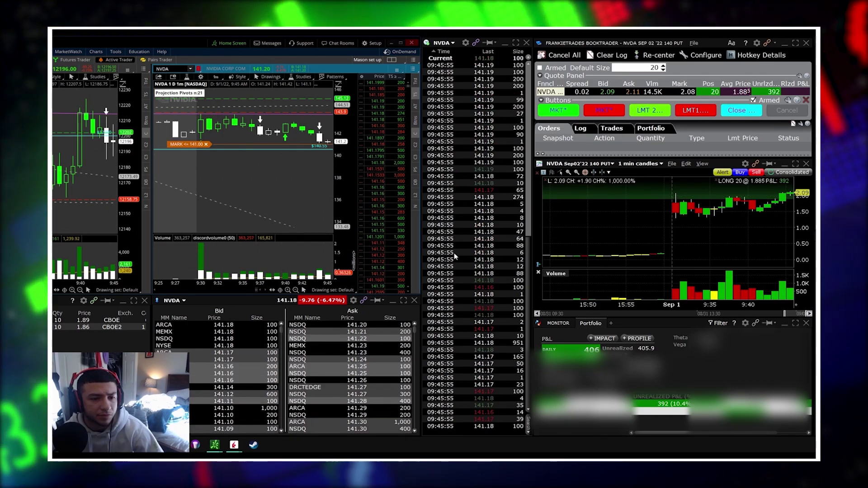
# Step: Widen the option chart's bars and sell 10 NVDA 140 puts with a 2.28 limit order
pyautogui.moveTo(299, 284); pyautogui.dragTo(315, 284)
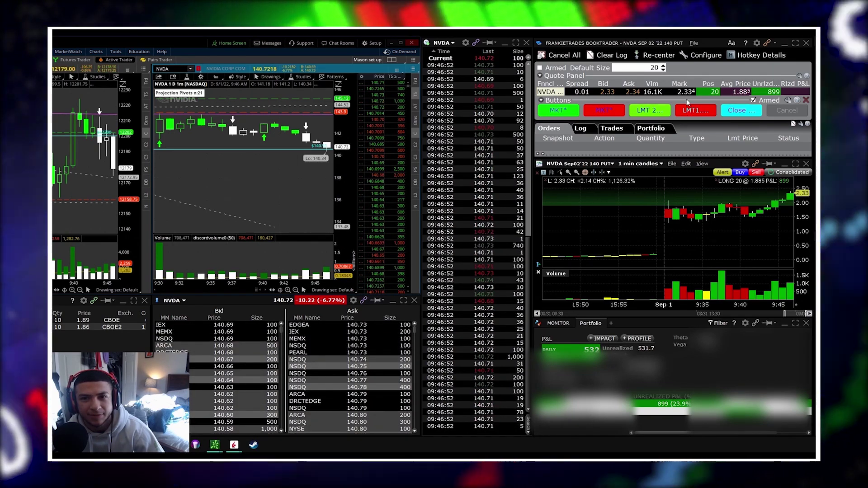
pyautogui.click(692, 111)
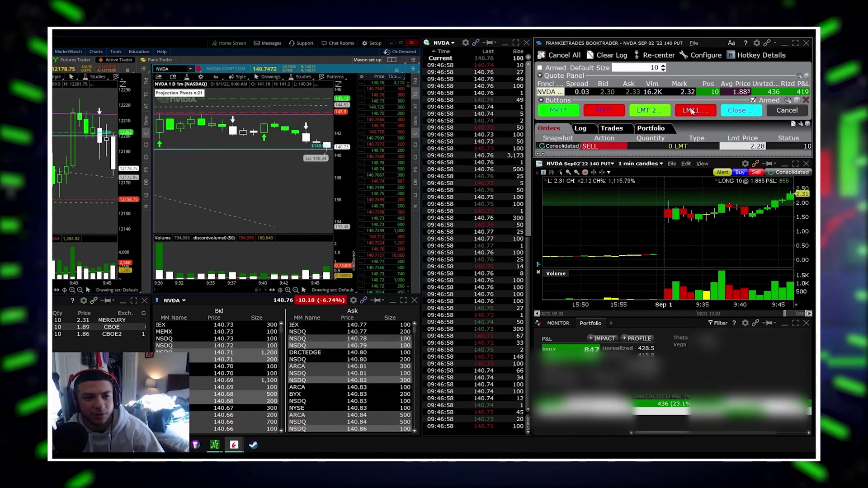
# Step: Lower the default size to 6 and sell 6 more NVDA 140 puts at a 2.32 limit
pyautogui.click(663, 70)
pyautogui.click(664, 70)
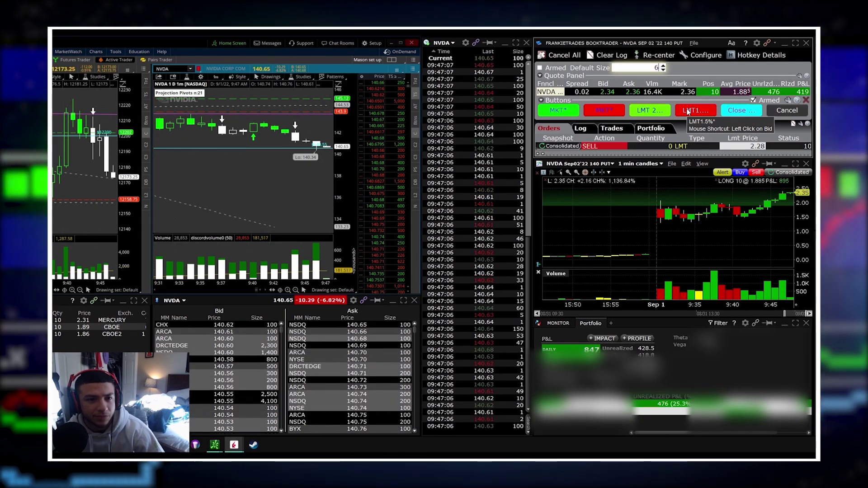
pyautogui.click(688, 112)
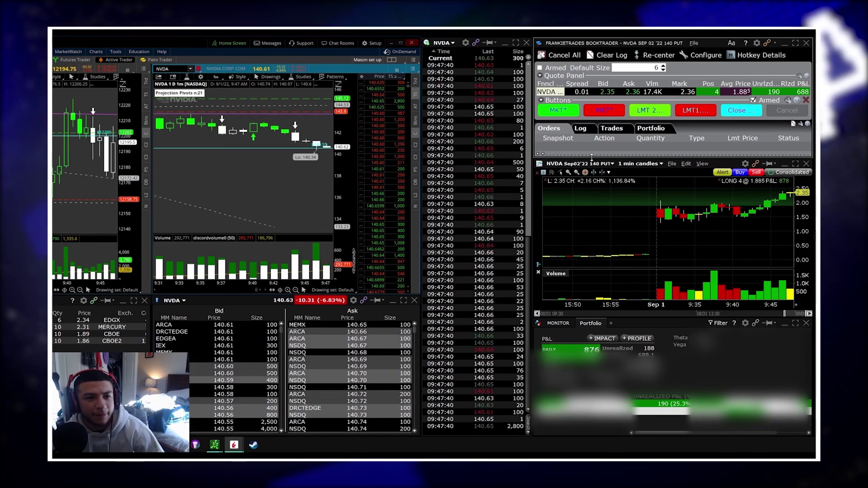
pyautogui.rightClick(641, 134)
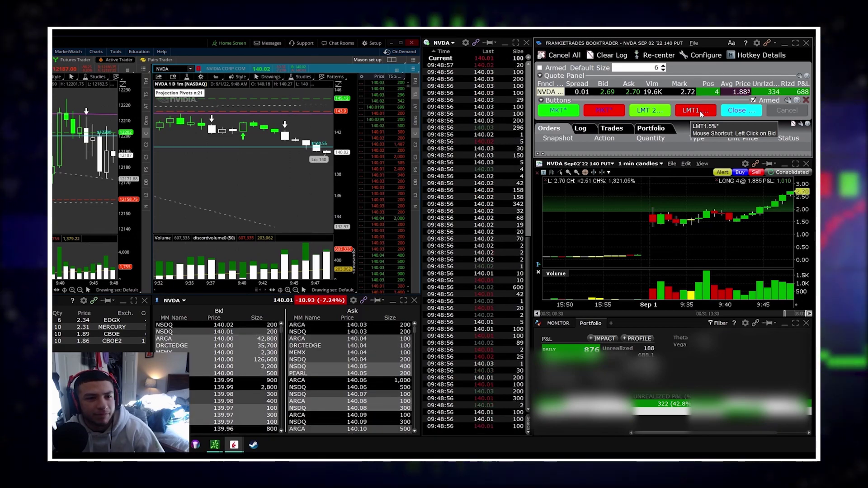
# Step: Resubmit the adjusted sell order and sell the remaining 4 NVDA puts at market, flattening the position
pyautogui.click(702, 113)
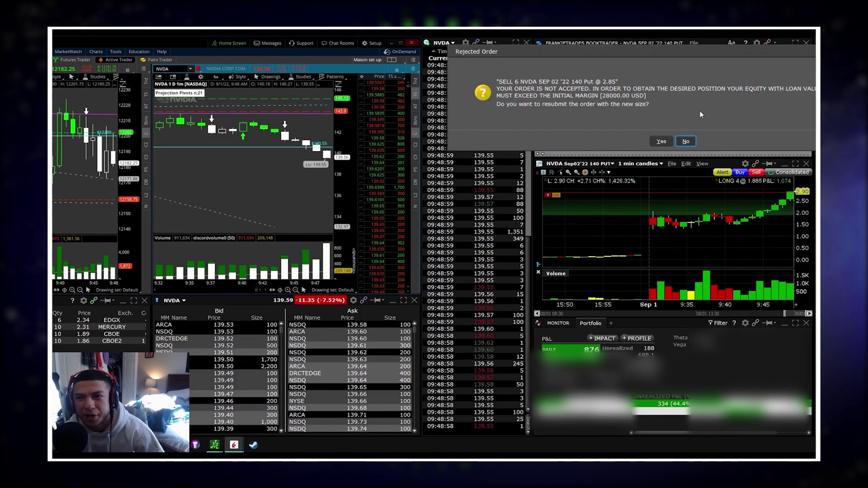
pyautogui.press('Return')
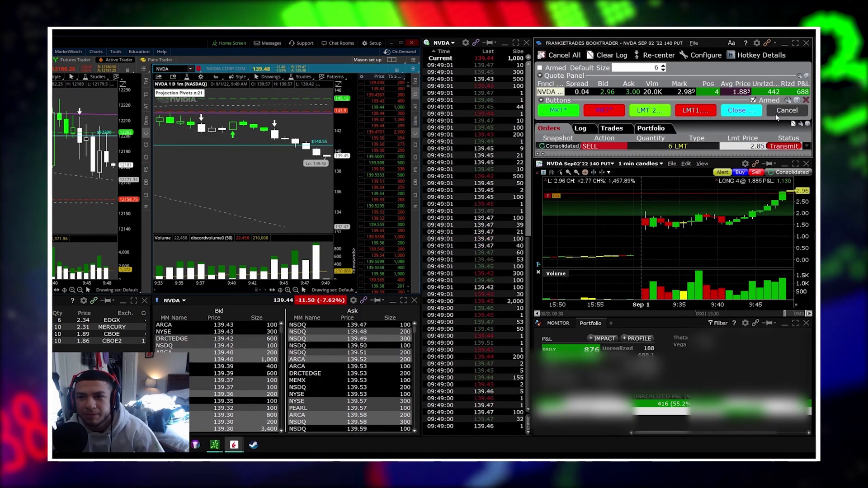
pyautogui.click(742, 110)
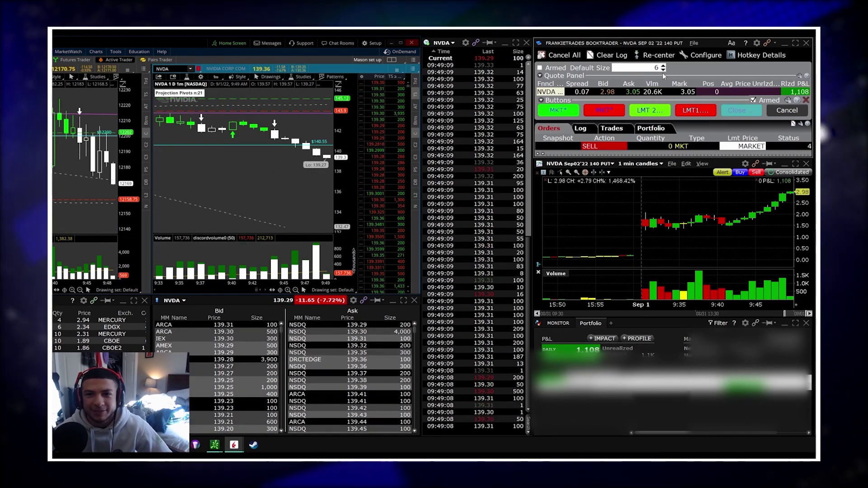
pyautogui.press('Down')
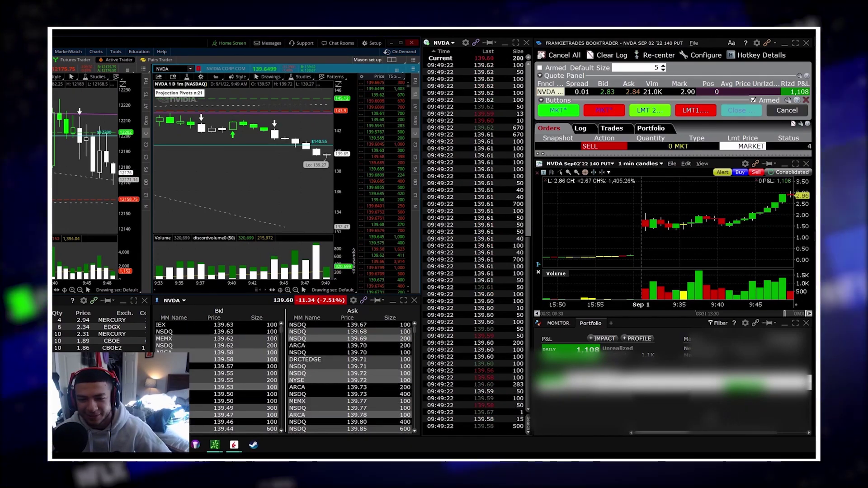
# Step: Screenshot the P&L monitor area showing the closed NVDA 140 put and its realized profit
pyautogui.press('super+shift+s')
pyautogui.moveTo(532, 318); pyautogui.dragTo(571, 329)
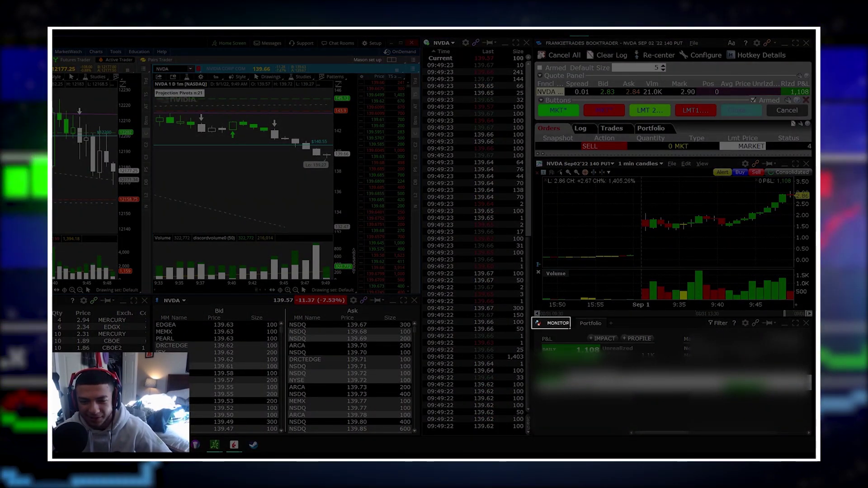
pyautogui.press('Escape')
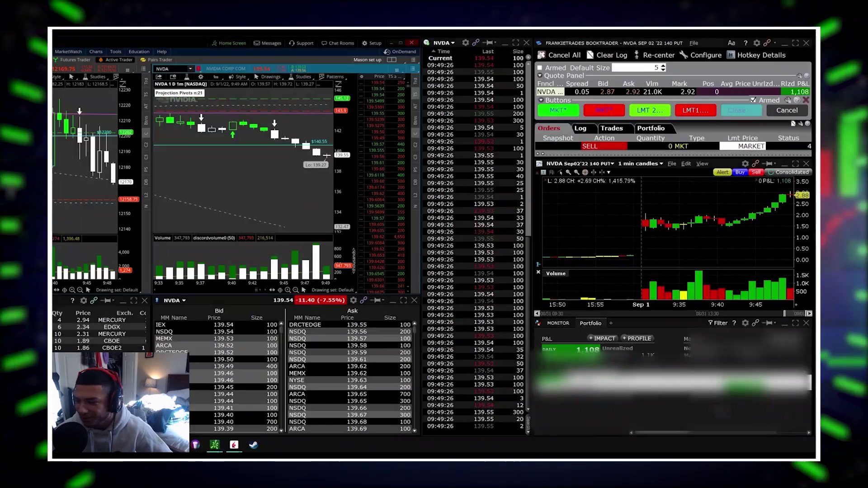